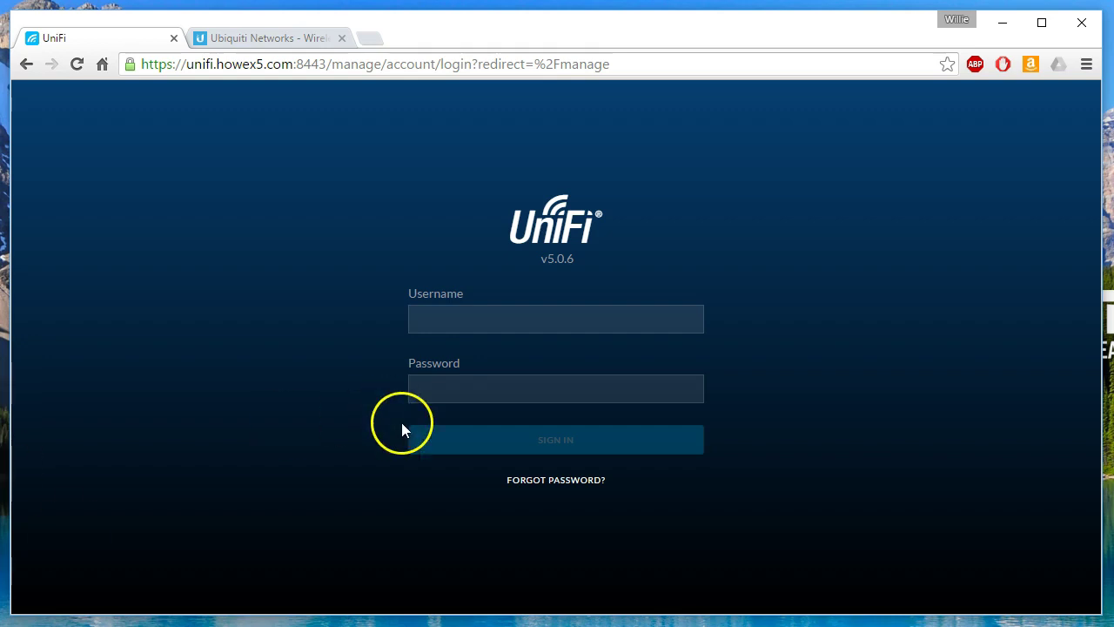
# Sign in to the v5.0.6 UniFi Controller with the admin username and password.
pyautogui.click(494, 311)
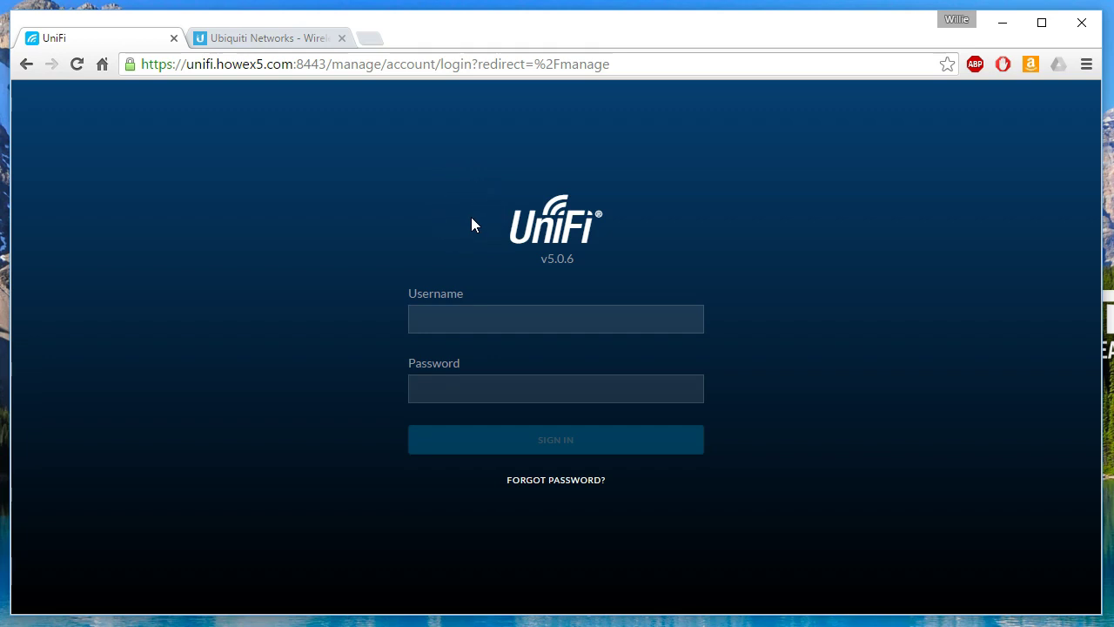
pyautogui.click(563, 318)
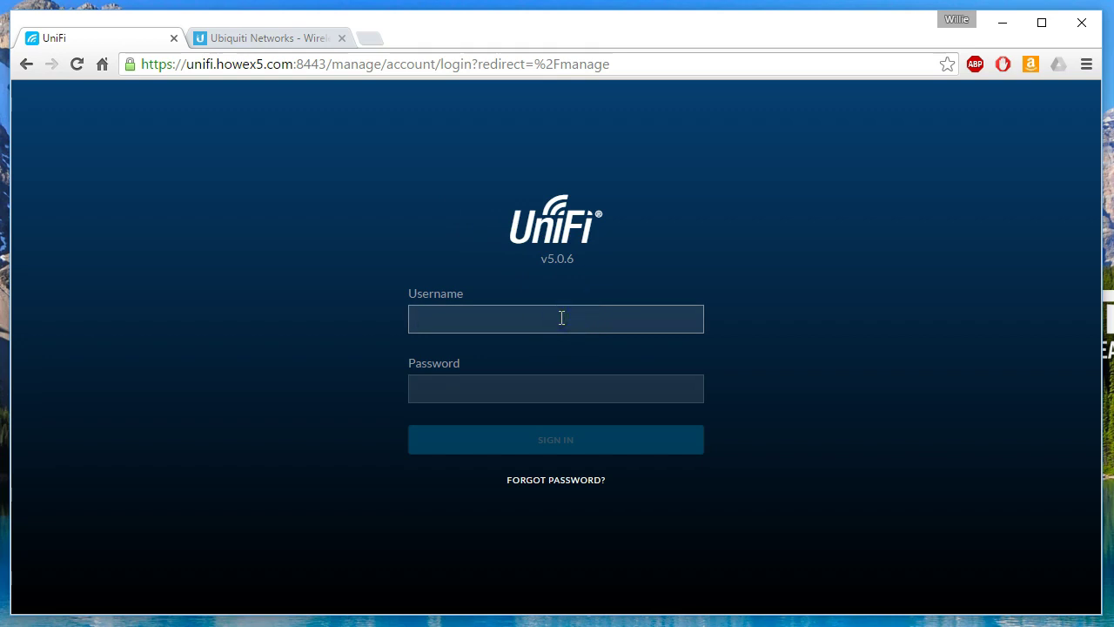
pyautogui.write('whowe')
pyautogui.press('Tab')
pyautogui.write('****')
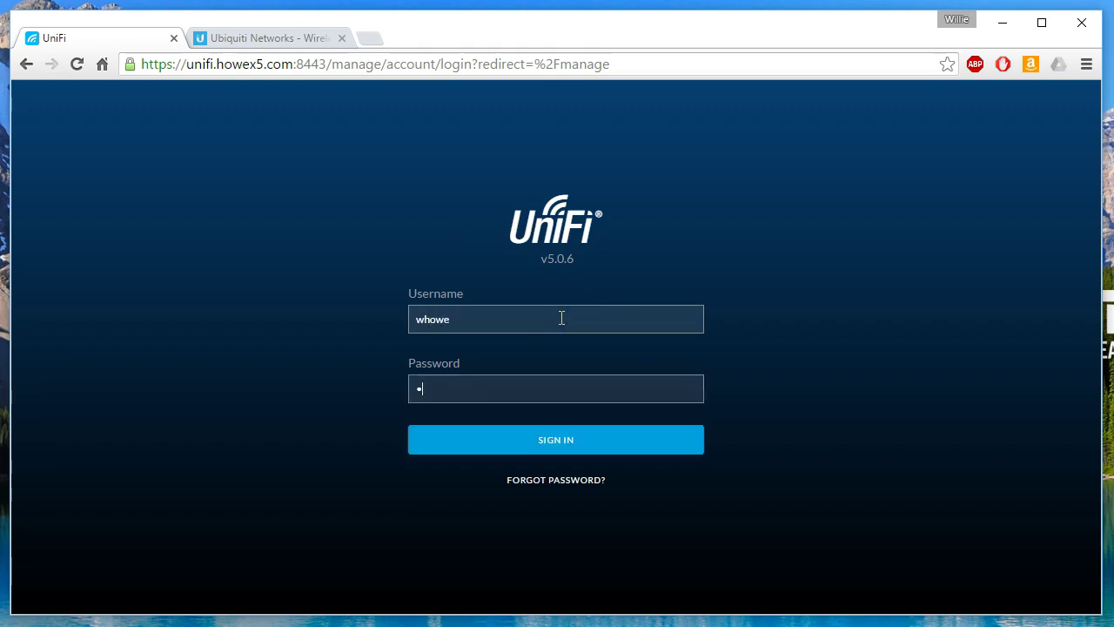
pyautogui.write('******')
pyautogui.press('Return')
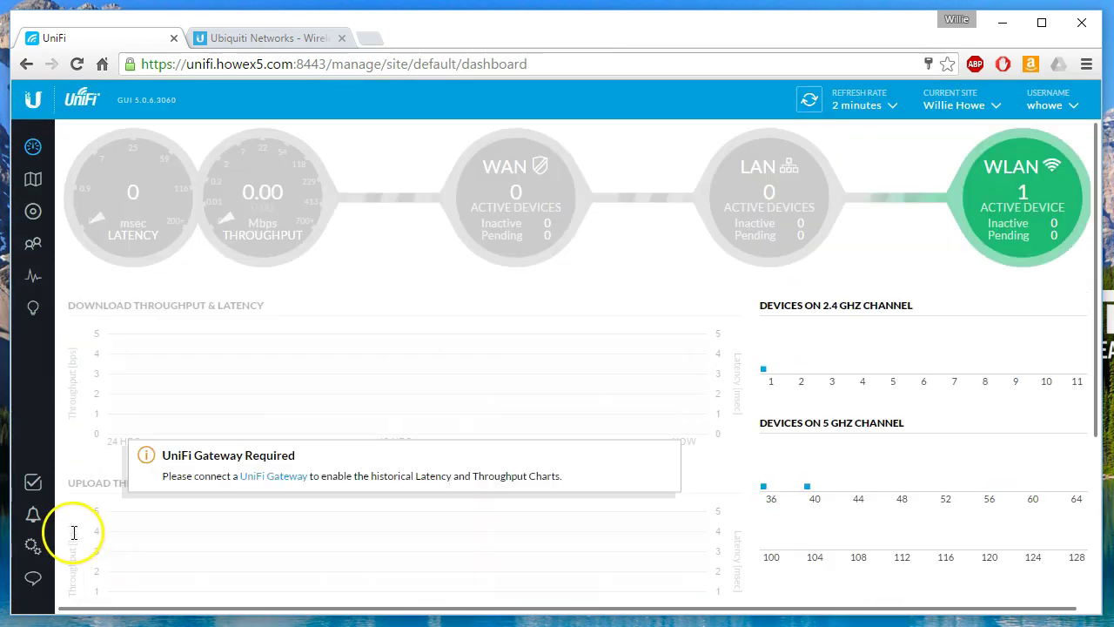
# Download a backup from Settings > Maintenance, then log out to the login page.
pyautogui.click(43, 554)
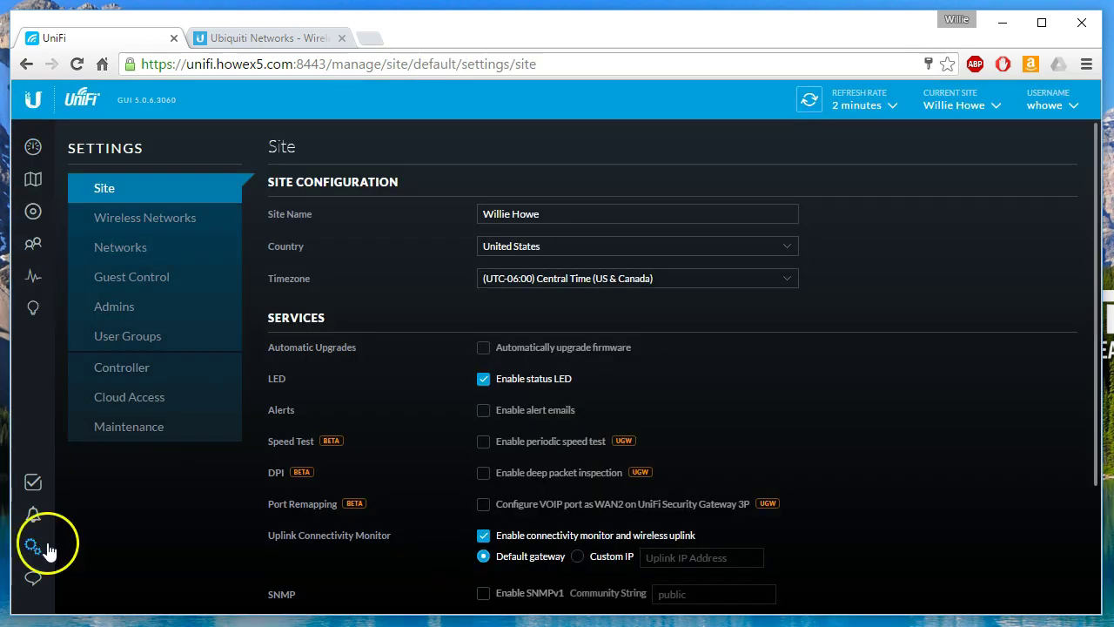
pyautogui.click(129, 427)
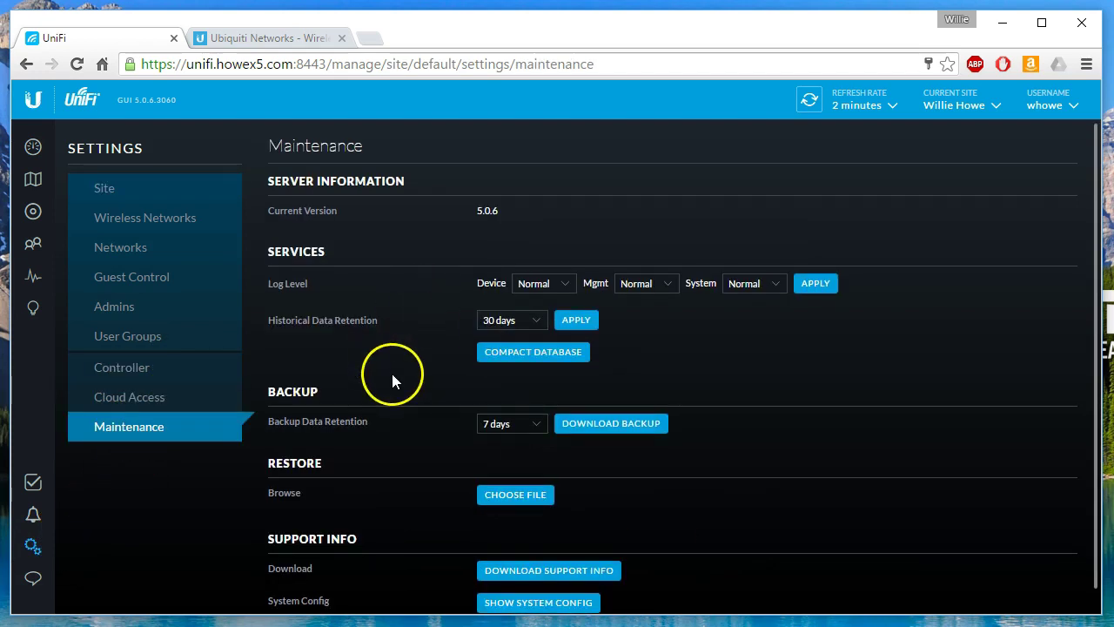
pyautogui.scroll(-1, 390, 370)
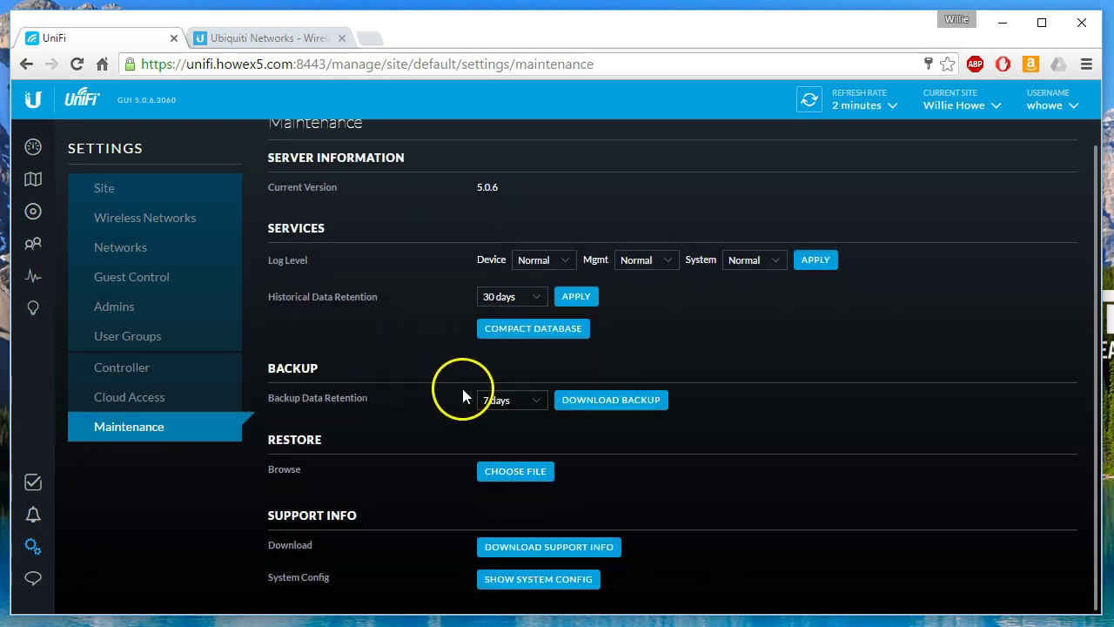
pyautogui.click(625, 408)
pyautogui.click(623, 404)
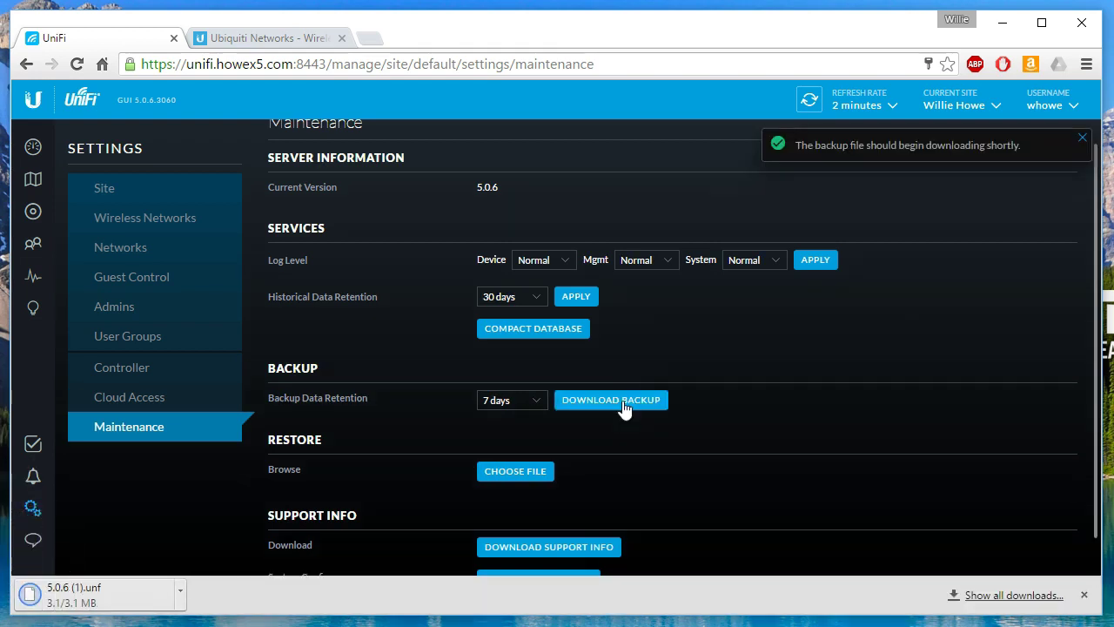
pyautogui.click(625, 405)
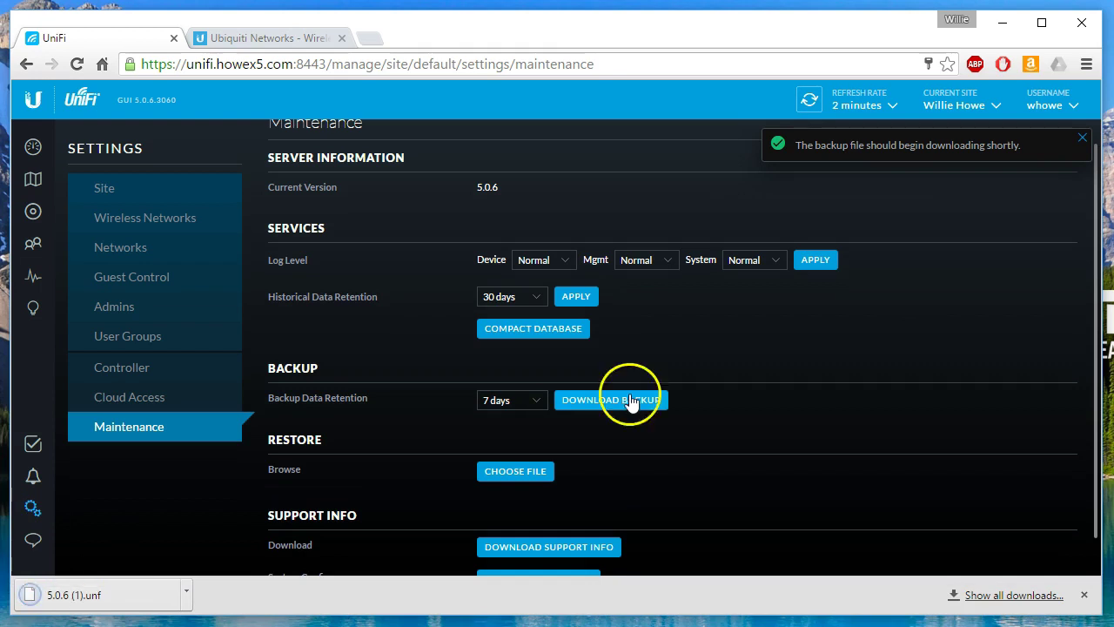
pyautogui.click(963, 154)
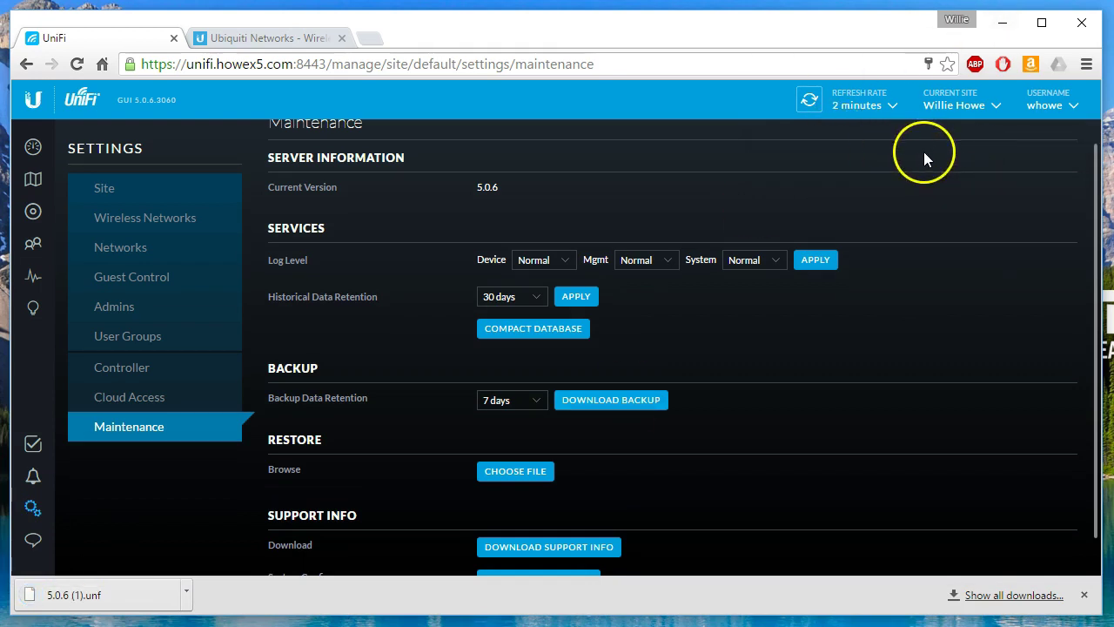
pyautogui.click(1035, 103)
pyautogui.click(963, 204)
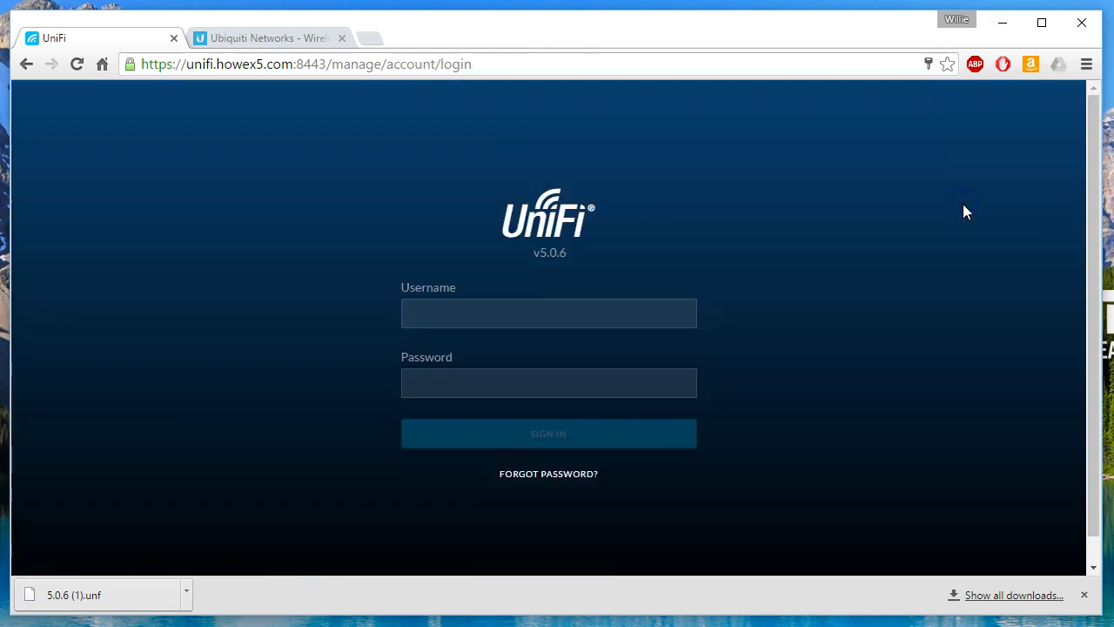
# Go to the UniFi downloads list on the Ubiquiti website.
pyautogui.click(262, 38)
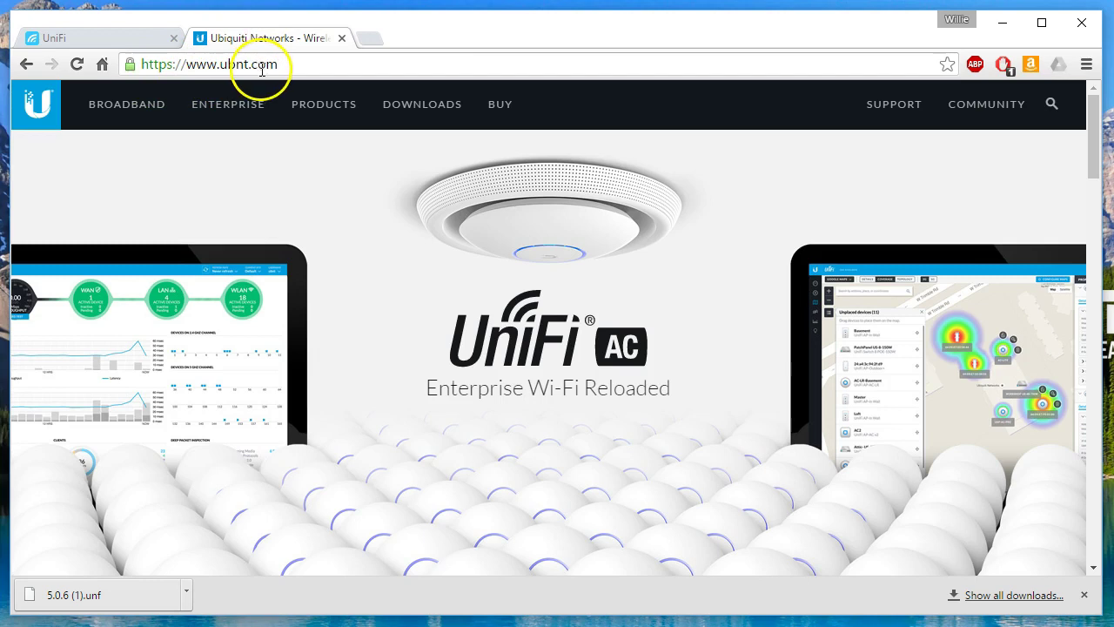
pyautogui.click(419, 111)
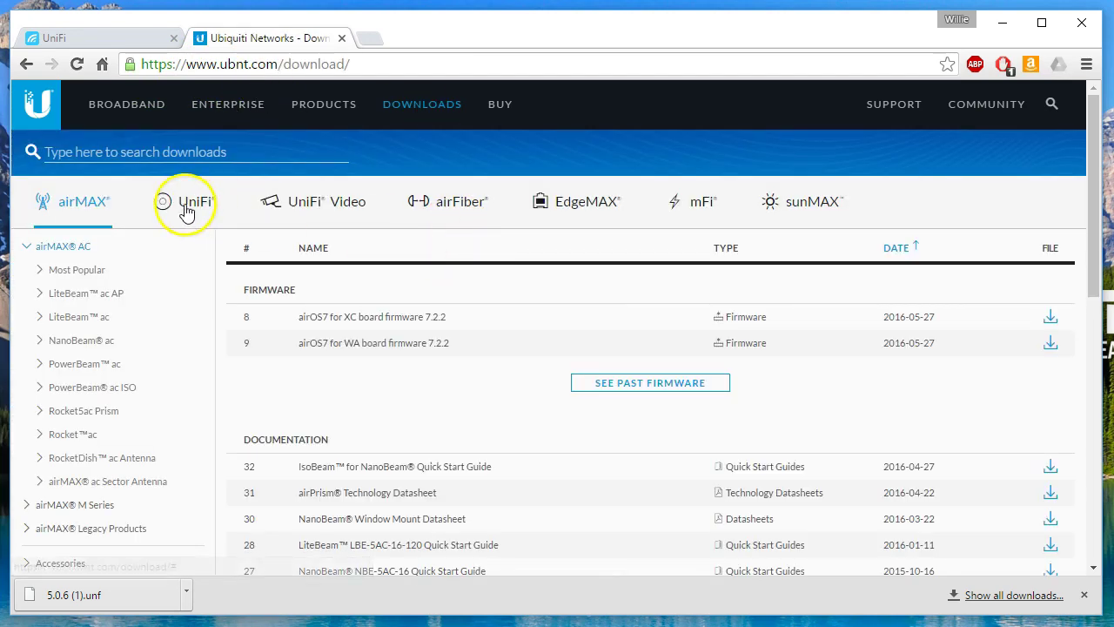
pyautogui.click(185, 208)
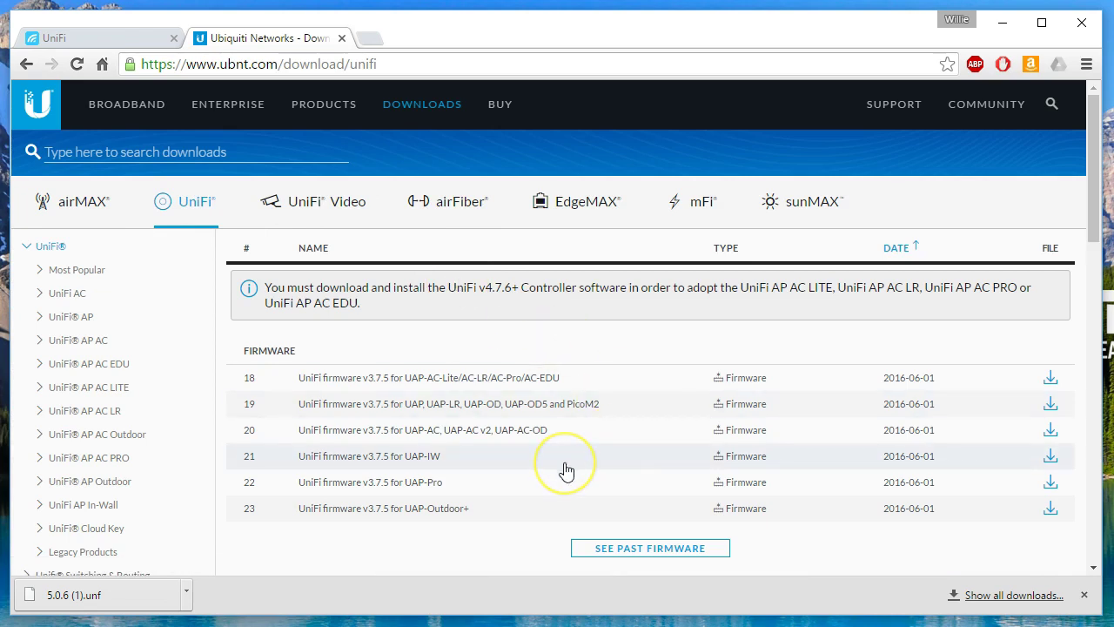
pyautogui.scroll(-1, 566, 471)
pyautogui.scroll(-3, 565, 470)
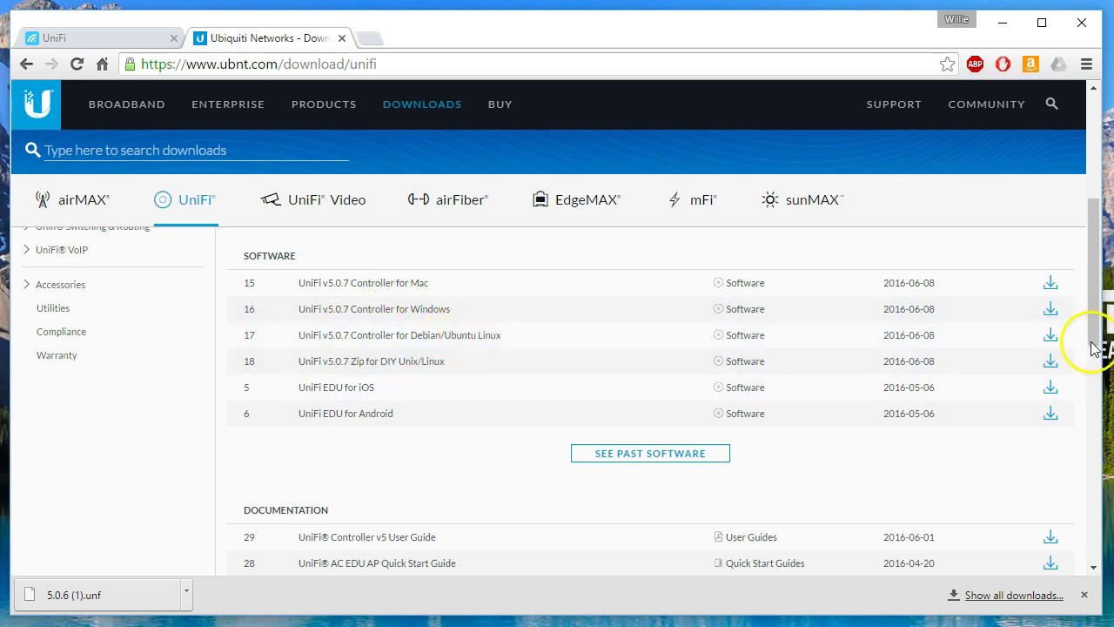
# Copy the direct download URL of the v5.0.7 Debian/Ubuntu Linux controller.
pyautogui.click(1051, 335)
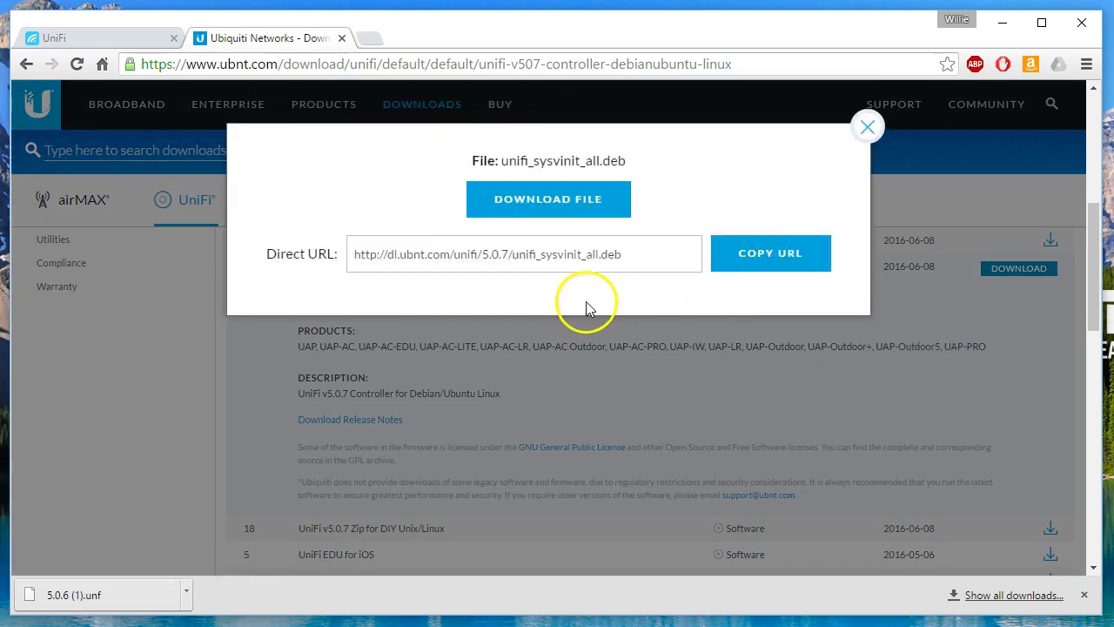
pyautogui.moveTo(629, 253); pyautogui.dragTo(349, 254)
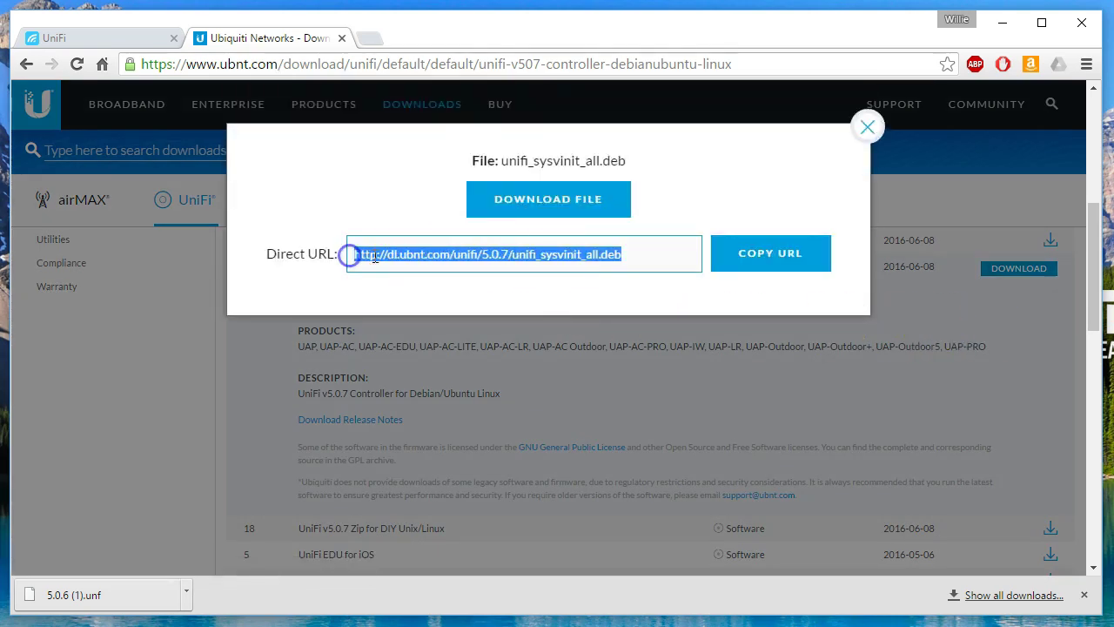
pyautogui.rightClick(374, 258)
pyautogui.click(415, 291)
pyautogui.click(771, 253)
pyautogui.click(867, 132)
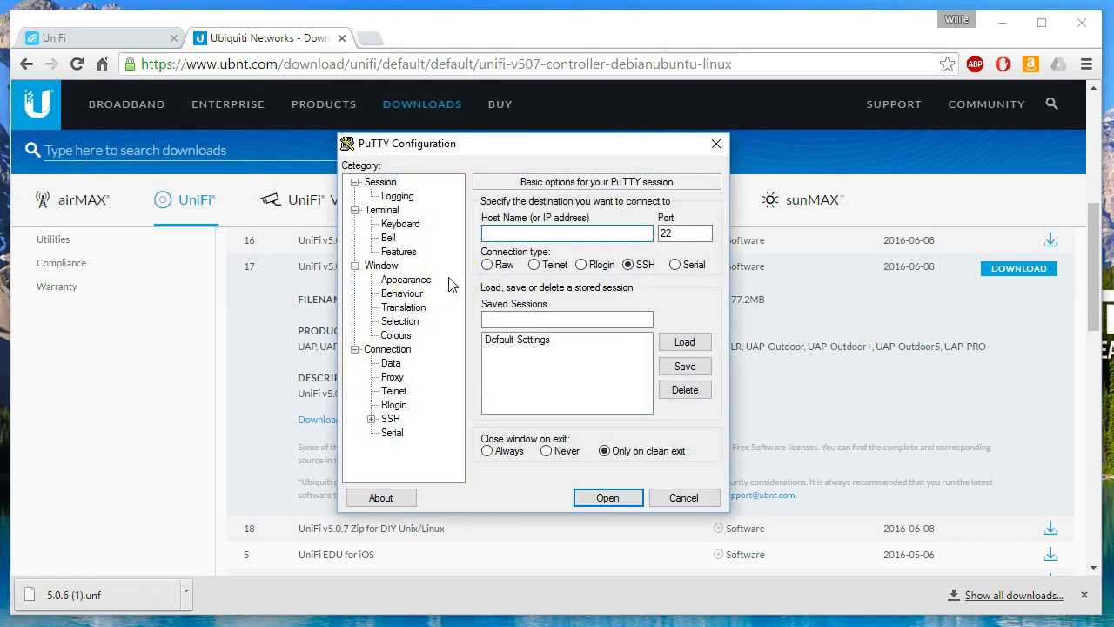
# SSH into 192.168.66.10, log in with the server password, and centre the terminal window.
pyautogui.write('192.168.66.10')
pyautogui.press('Return')
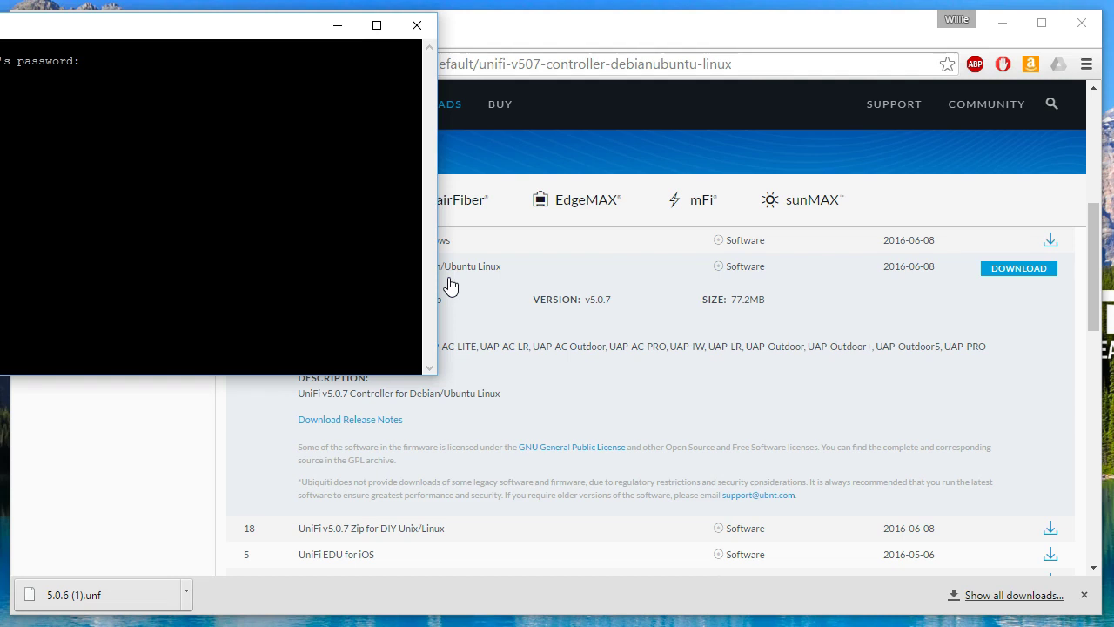
pyautogui.click(222, 150)
pyautogui.press('Return')
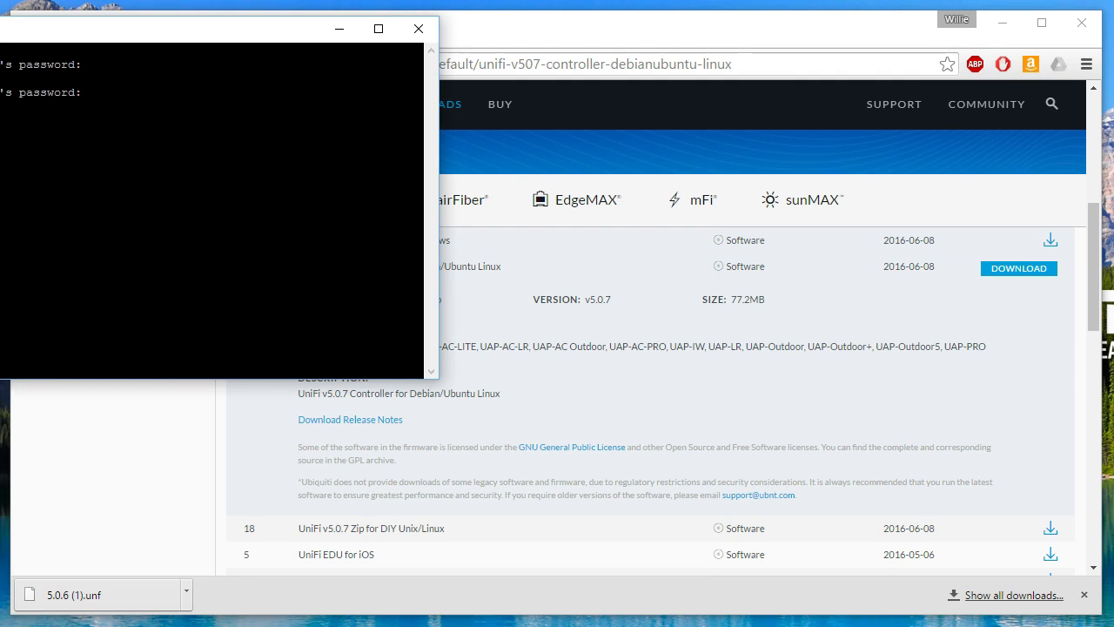
pyautogui.press('Return')
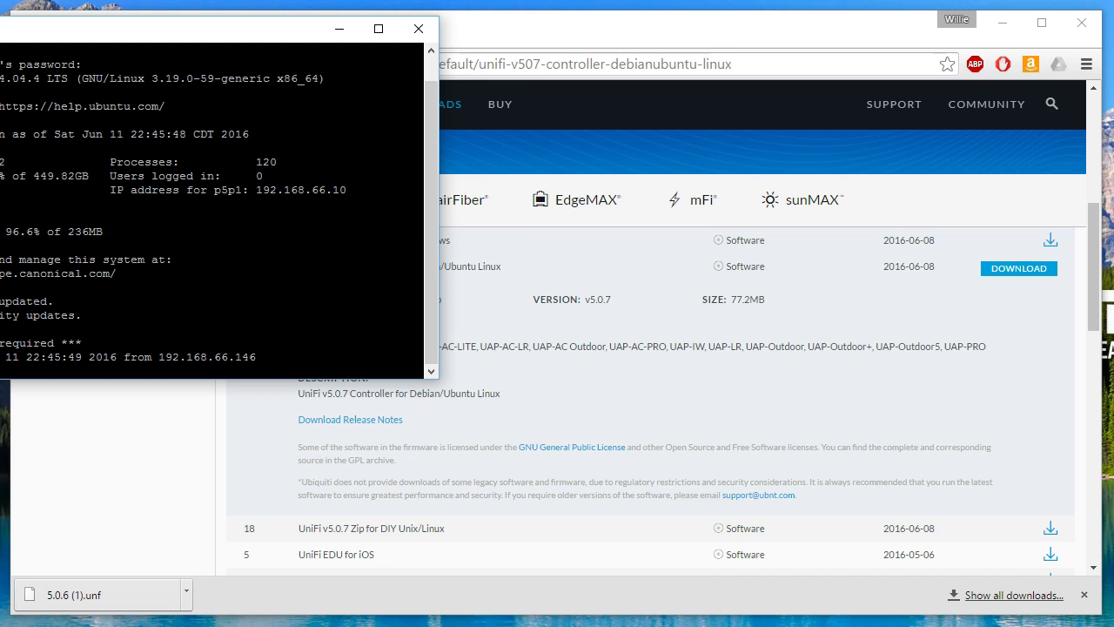
pyautogui.moveTo(0, 29); pyautogui.dragTo(169, 114)
# Clear the screen, list the home folder, and delete the old unifi_sysvinit_all.deb.
pyautogui.hotkey('ctrl', 'l')
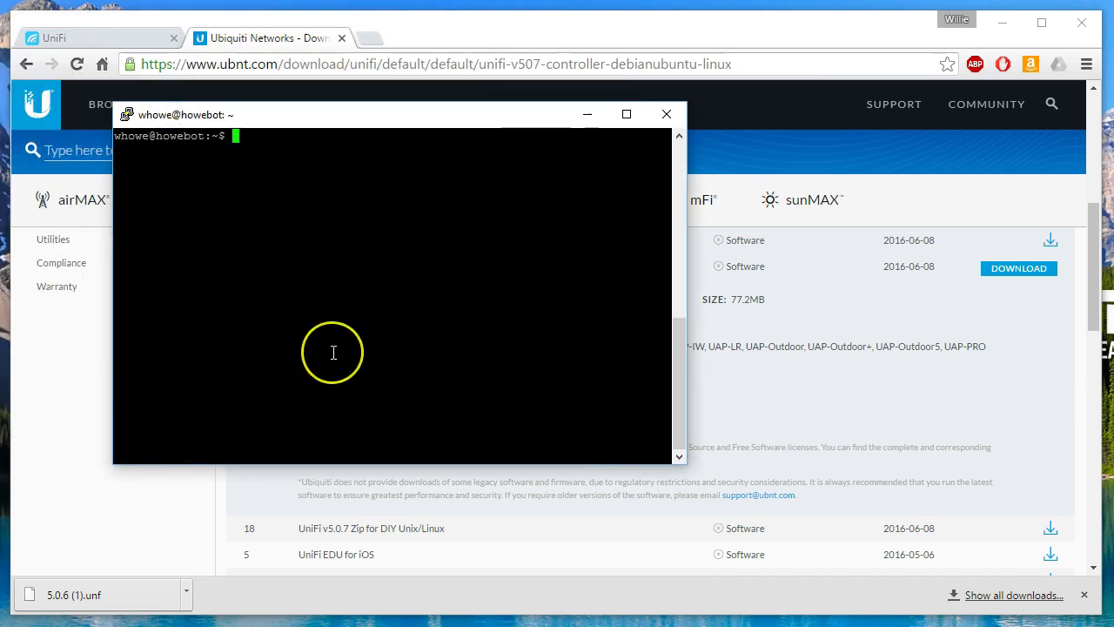
pyautogui.write('ls')
pyautogui.press('Return')
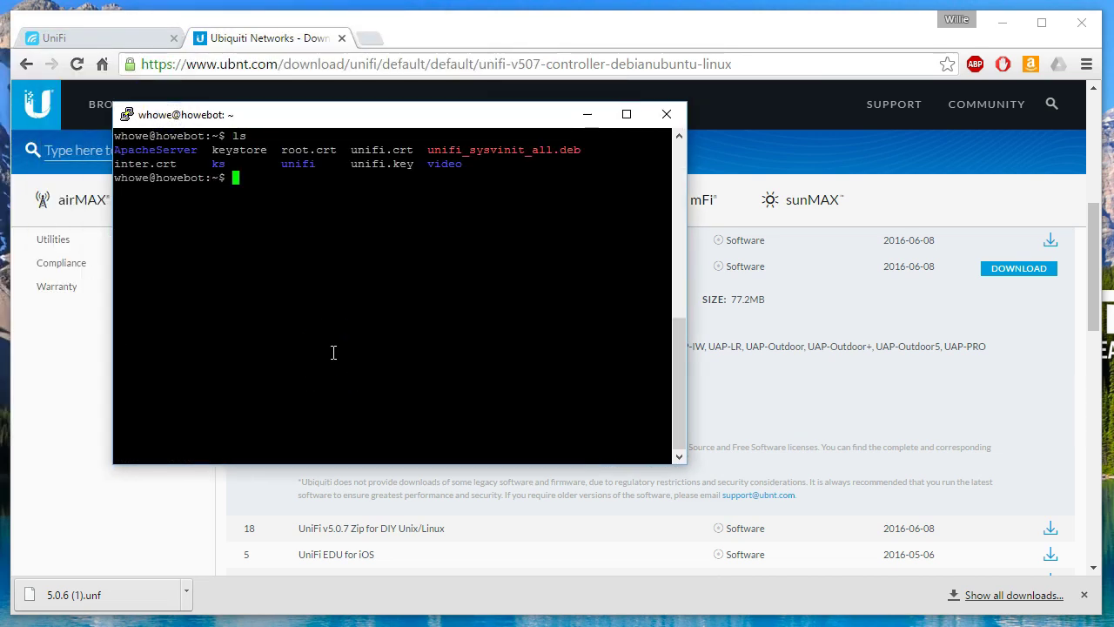
pyautogui.write('rm unifi_')
pyautogui.press('Tab')
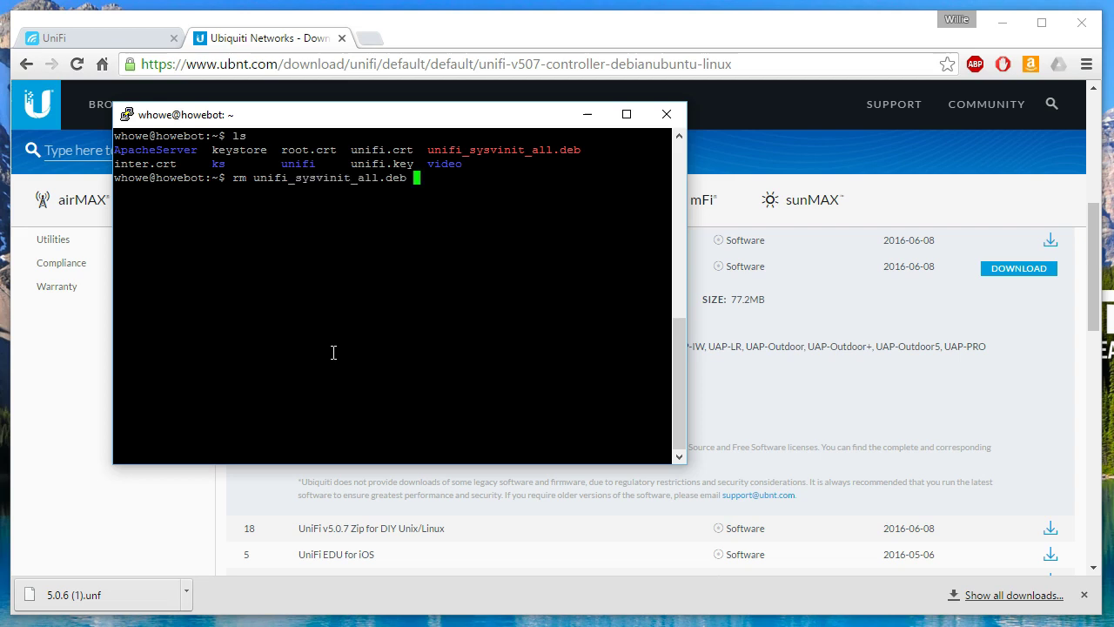
pyautogui.press('BackSpace')
pyautogui.press('Return')
# Download the 5.0.7 package with wget using the pasted URL.
pyautogui.write('wget')
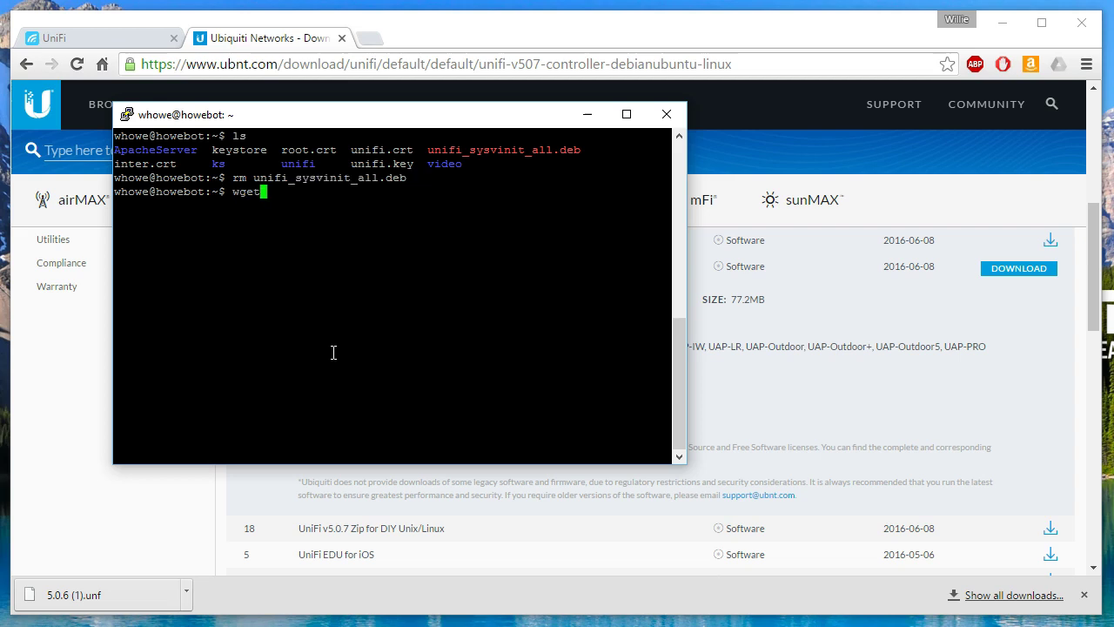
pyautogui.rightClick(332, 338)
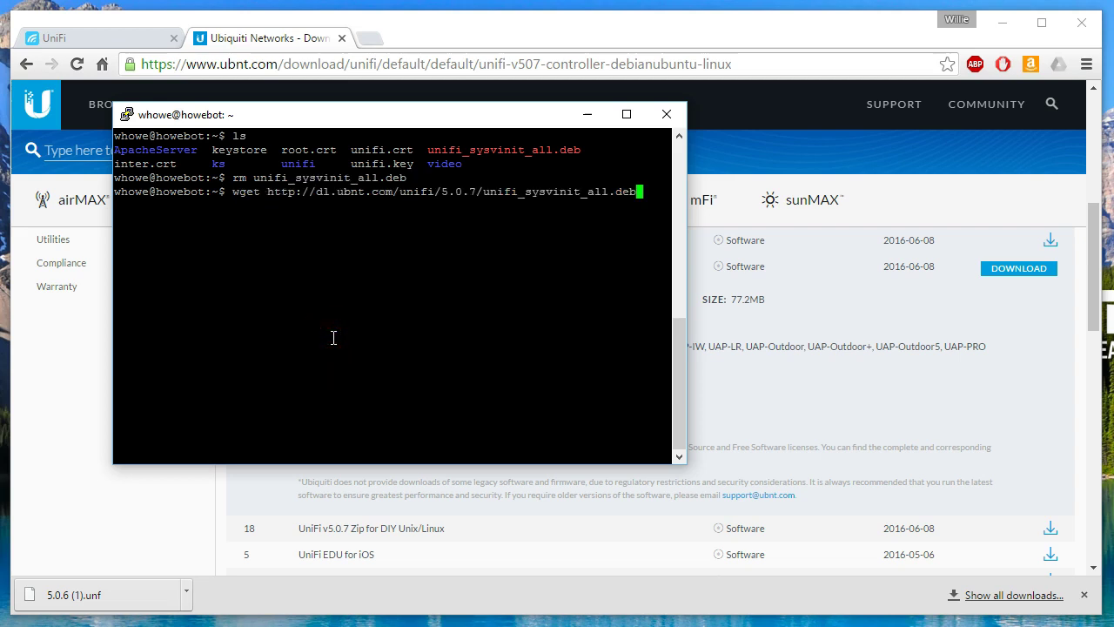
pyautogui.press('Return')
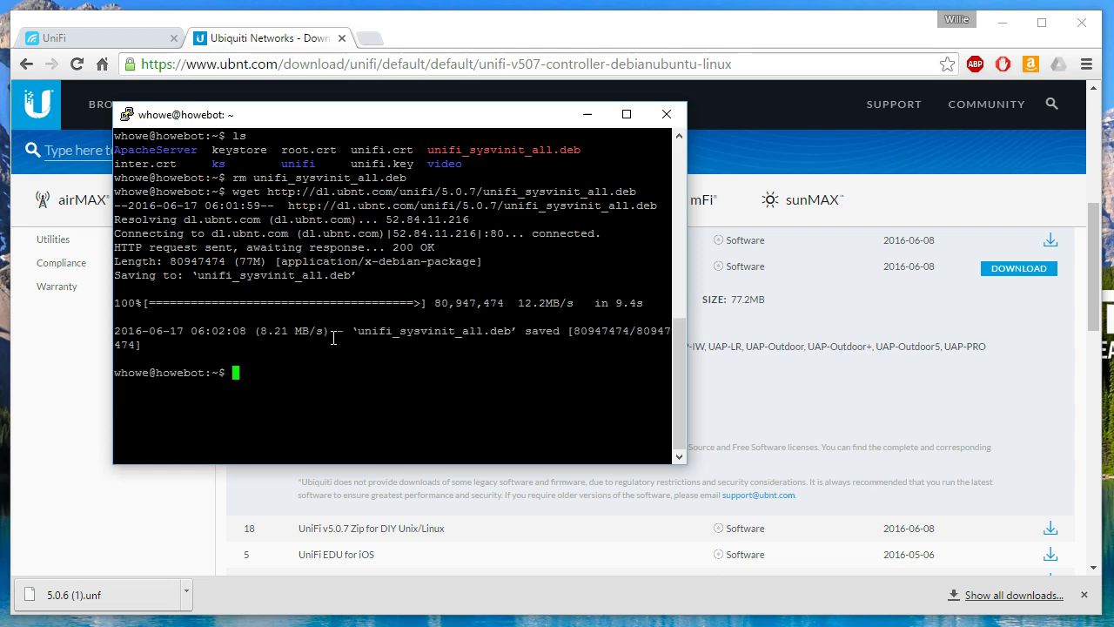
# Run sudo dpkg -i unifi_sysvinit_all.deb and enter the sudo password to install 5.0.7.
pyautogui.write('sudo dpkt')
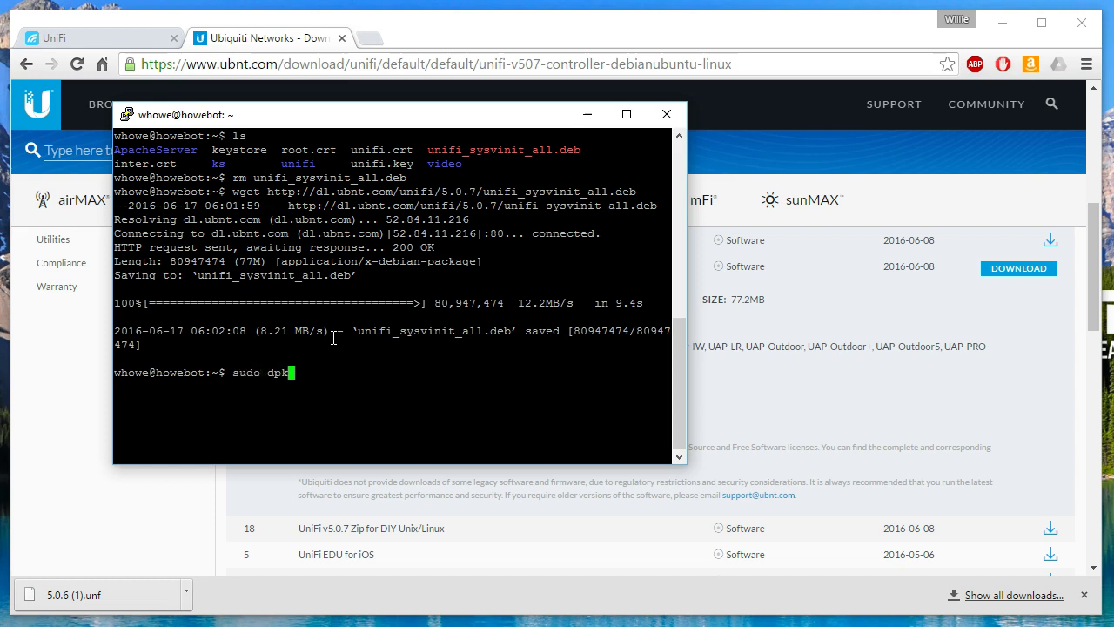
pyautogui.press('BackSpace')
pyautogui.press('BackSpace')
pyautogui.write('g -i unifi_')
pyautogui.press('Tab')
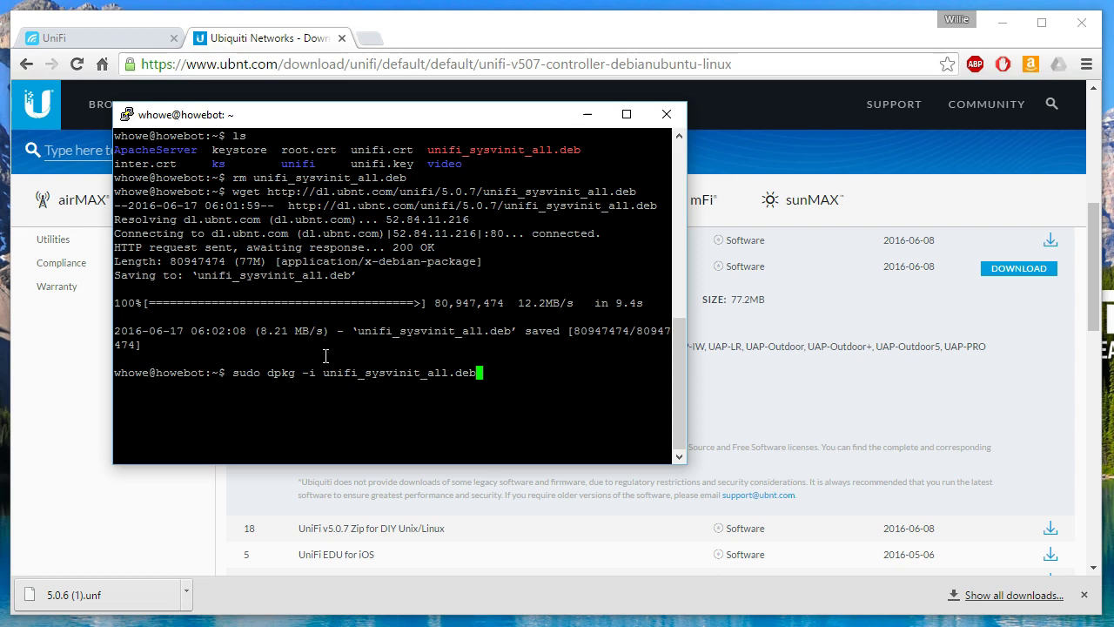
pyautogui.press('Return')
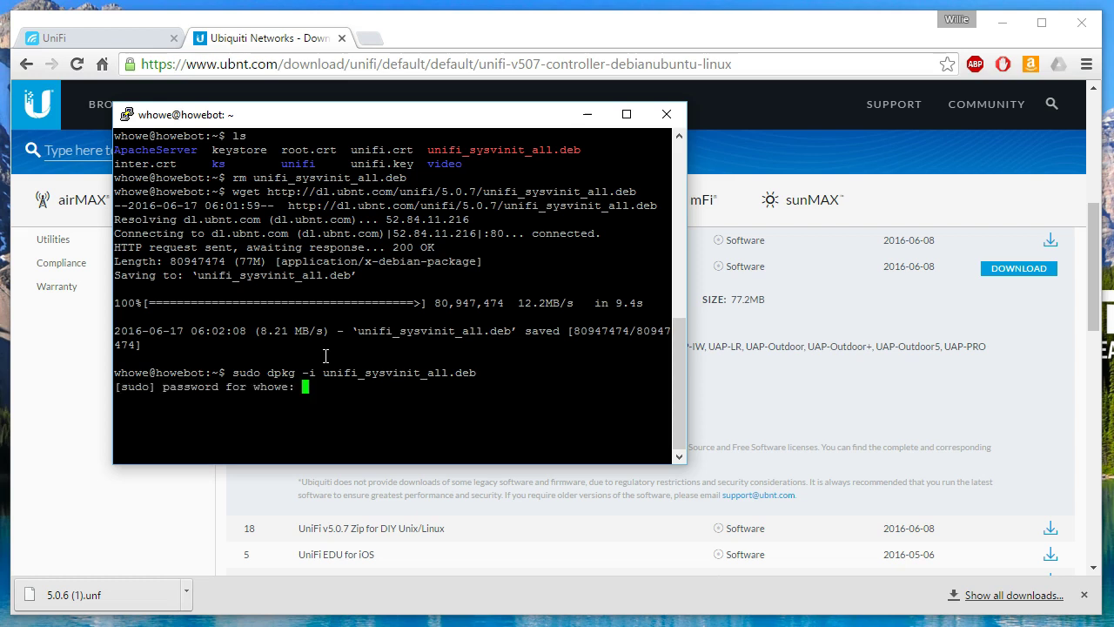
pyautogui.press('Return')
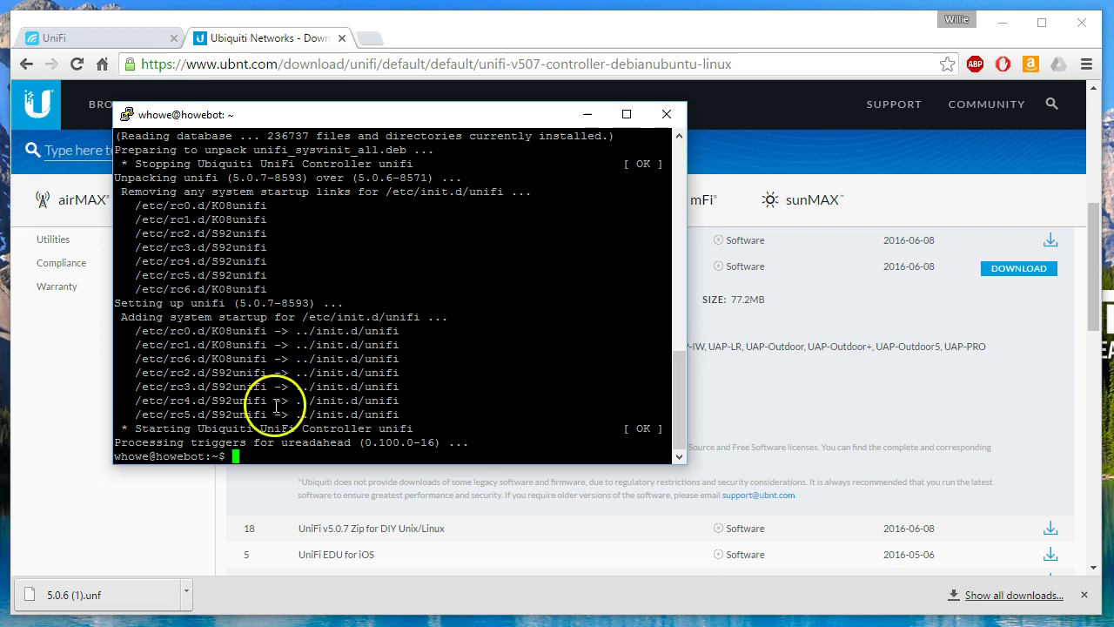
# Reload the UniFi Controller login page in its browser tab.
pyautogui.click(92, 37)
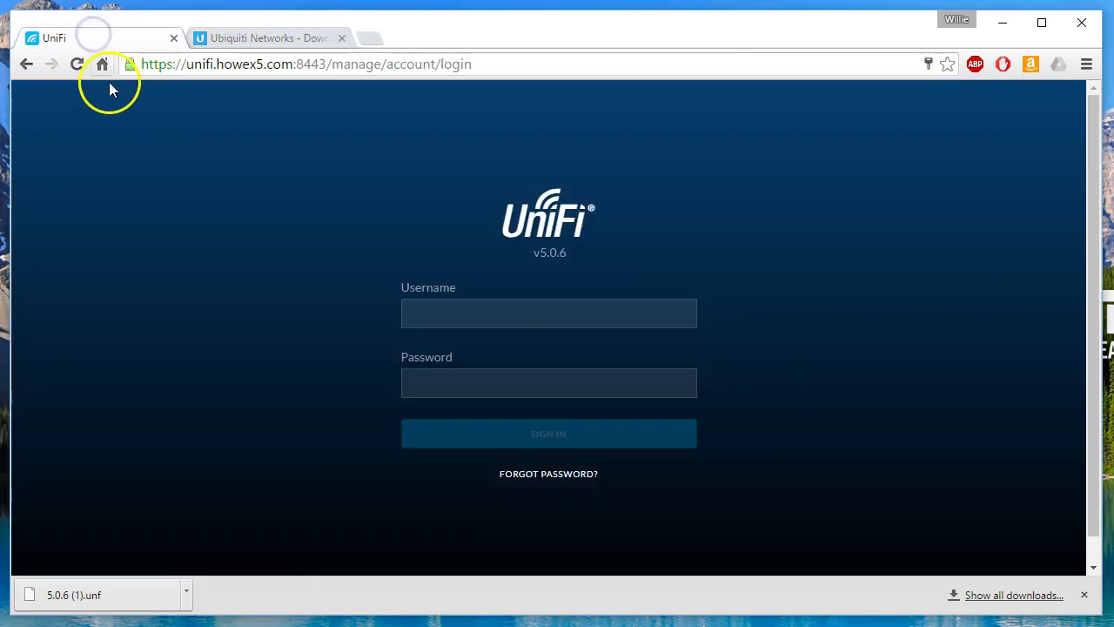
pyautogui.click(77, 64)
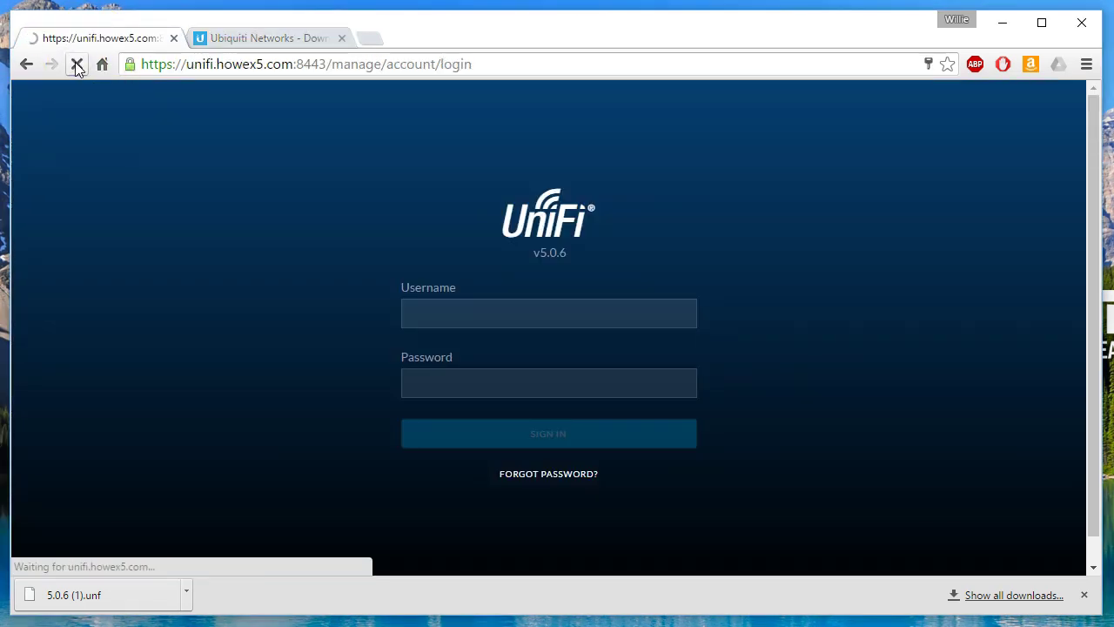
pyautogui.click(163, 223)
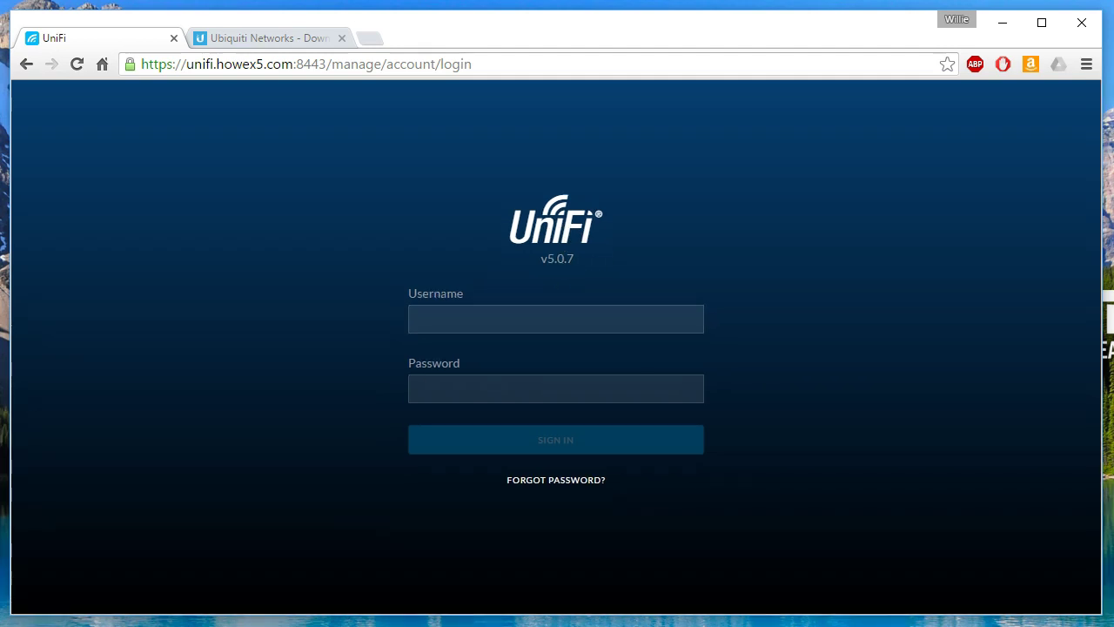
# Sign in with the admin credentials and view Devices showing the connected UniFi AP-Pro.
pyautogui.click(529, 321)
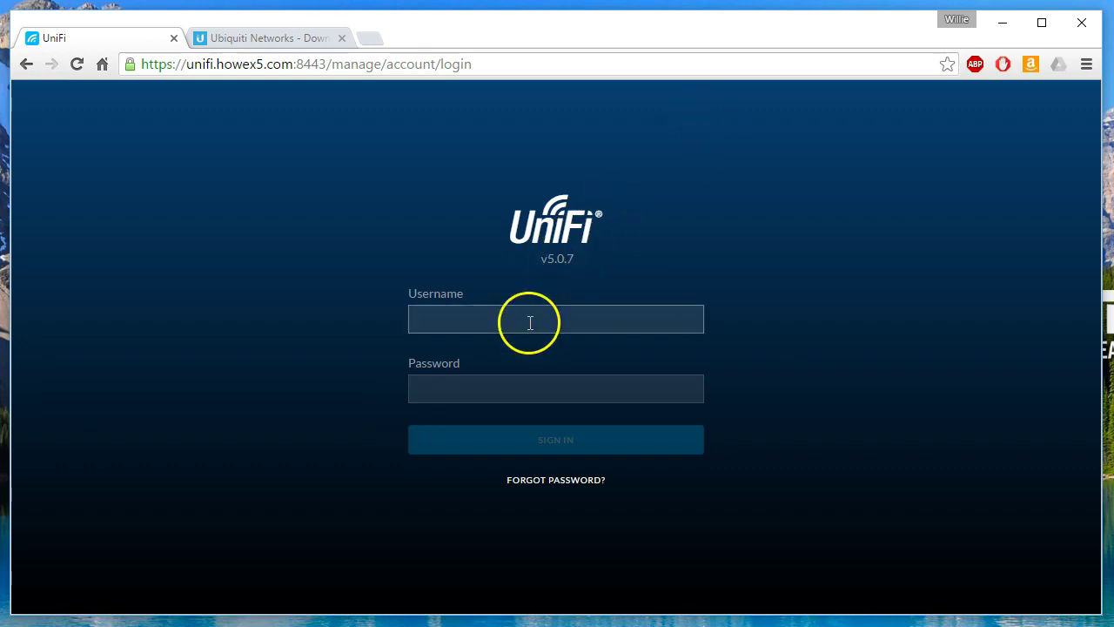
pyautogui.write('whowe')
pyautogui.press('Tab')
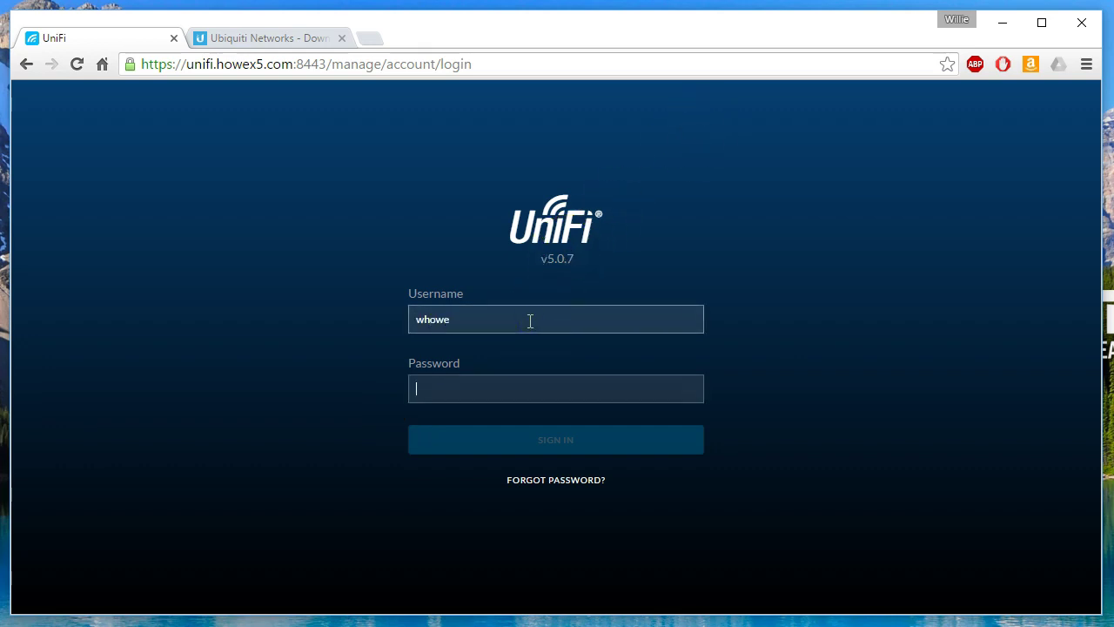
pyautogui.write('••••••')
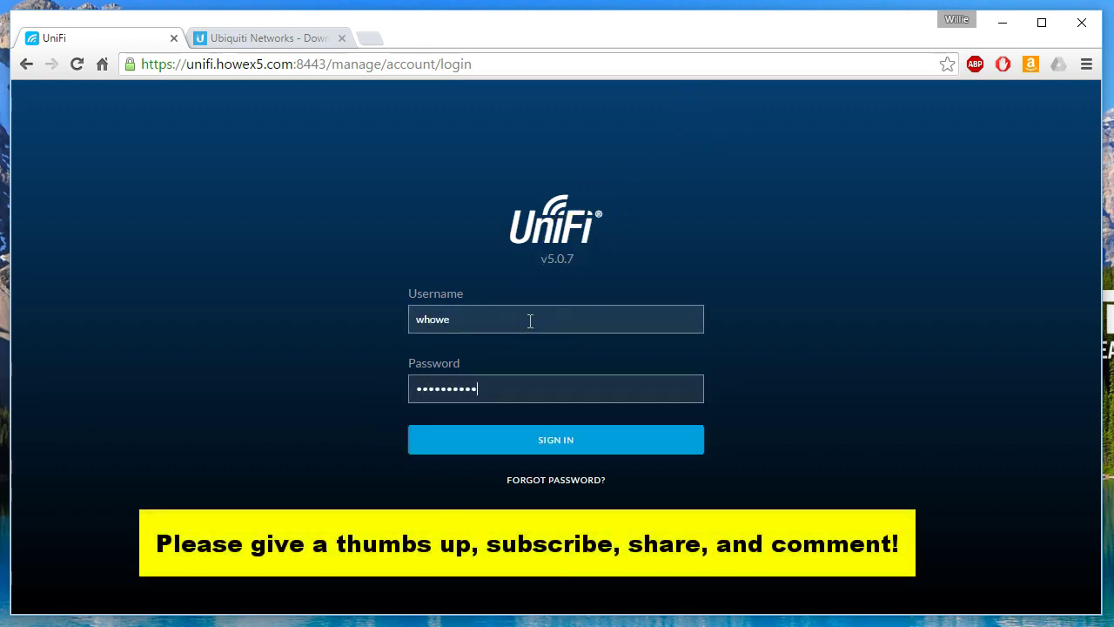
pyautogui.press('Return')
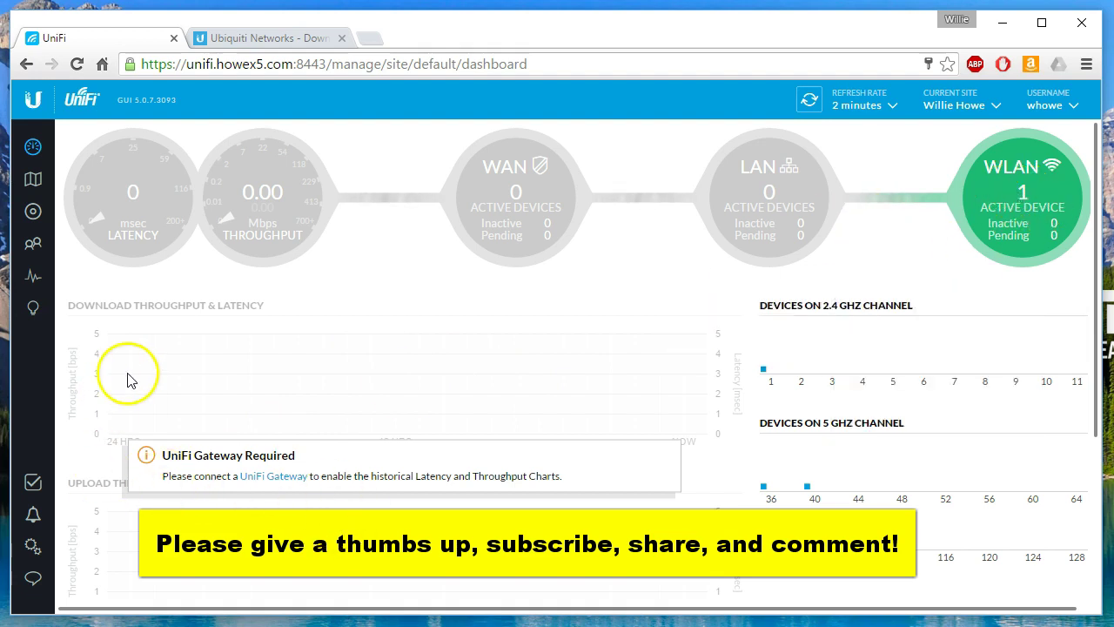
pyautogui.click(34, 211)
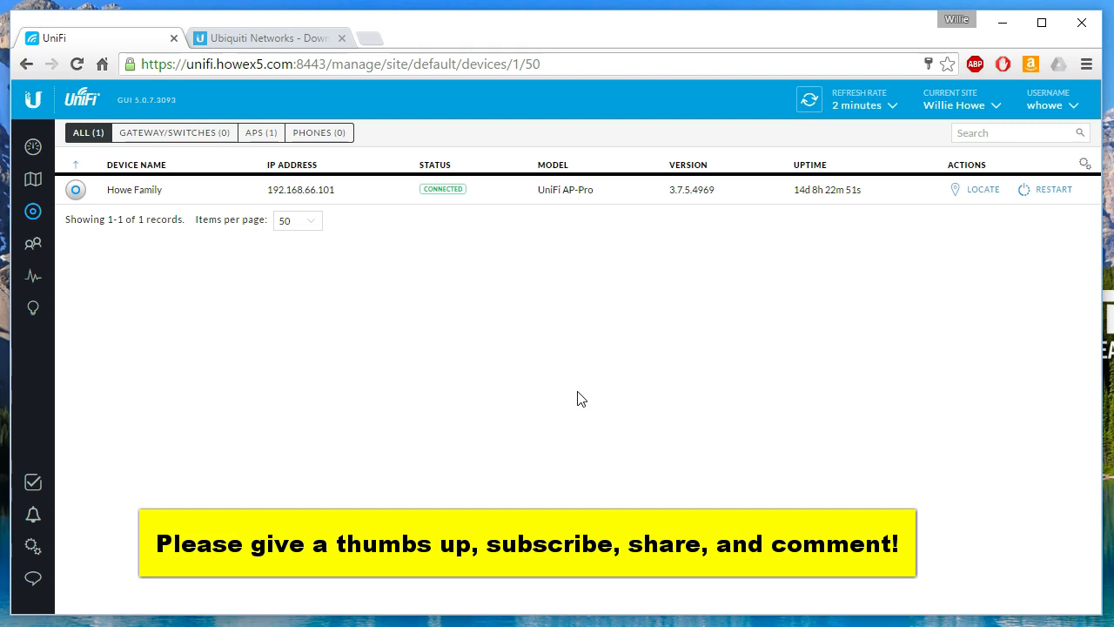
pyautogui.click(410, 470)
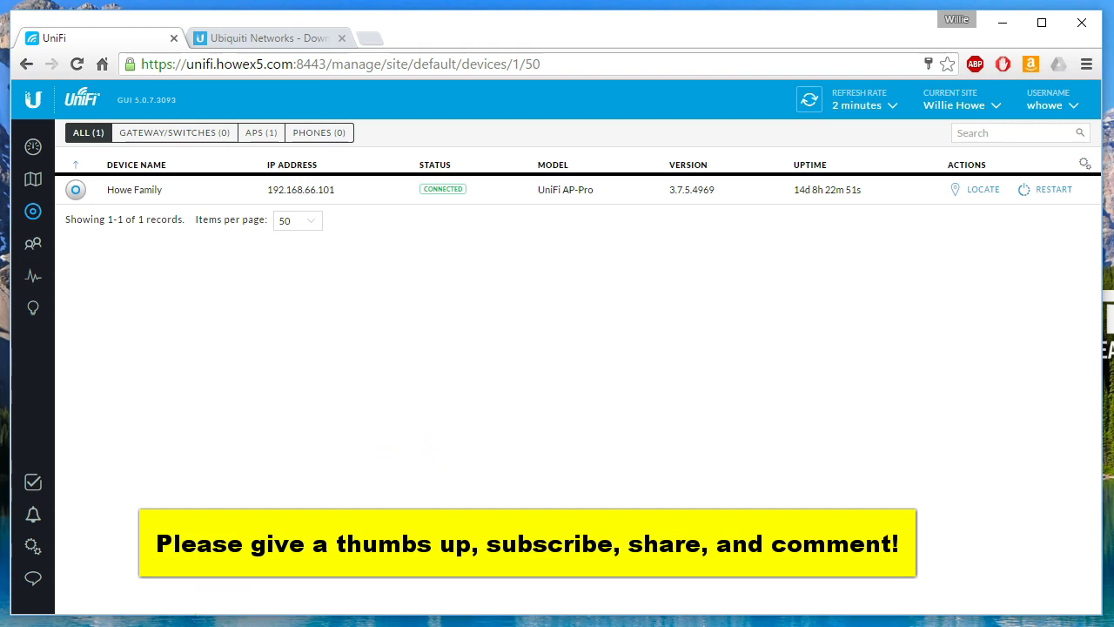